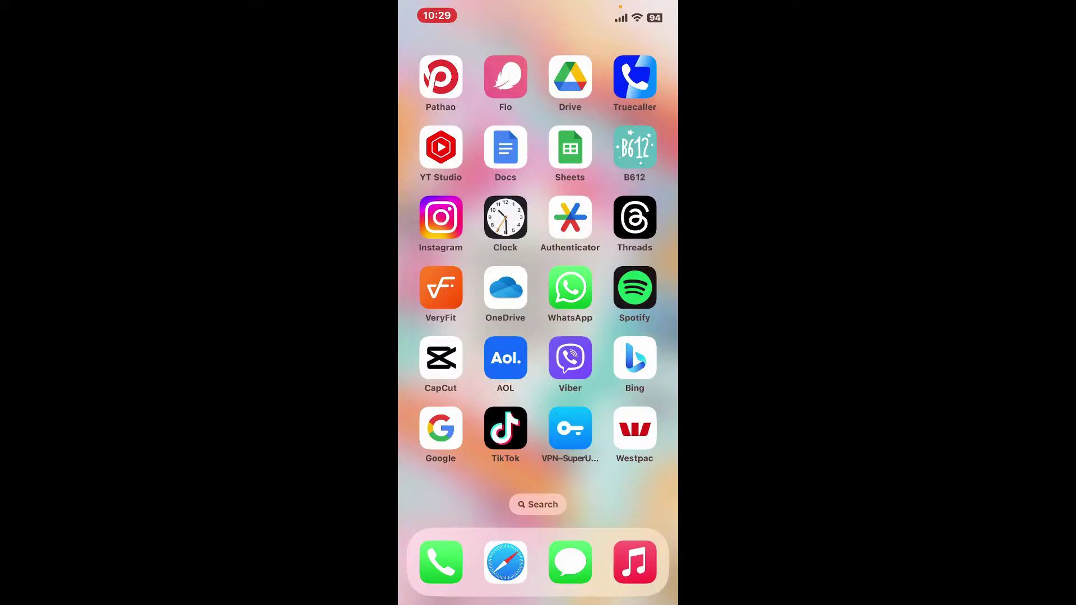
- Launch the Westpac banking app from its home screen page, then swipe it closed
mouse_move(454, 295)
mouse_down()
mouse_move(639, 295)
mouse_move(454, 294)
mouse_up()
mouse_move(639, 294)
mouse_down()
mouse_move(454, 295)
mouse_move(639, 294)
mouse_up()
click(655, 430)
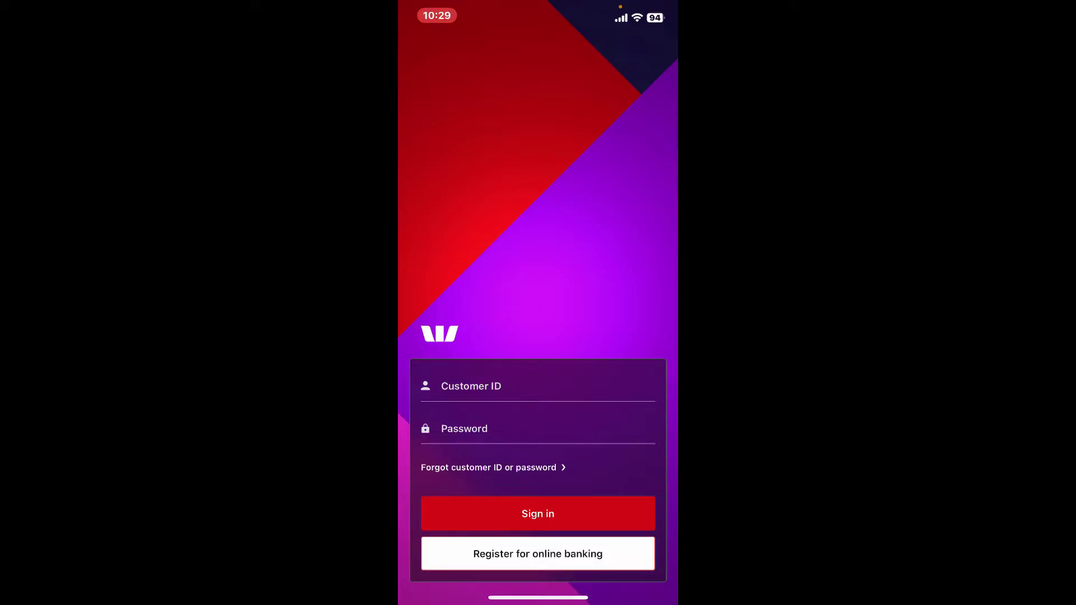
drag(539, 597, 538, 378)
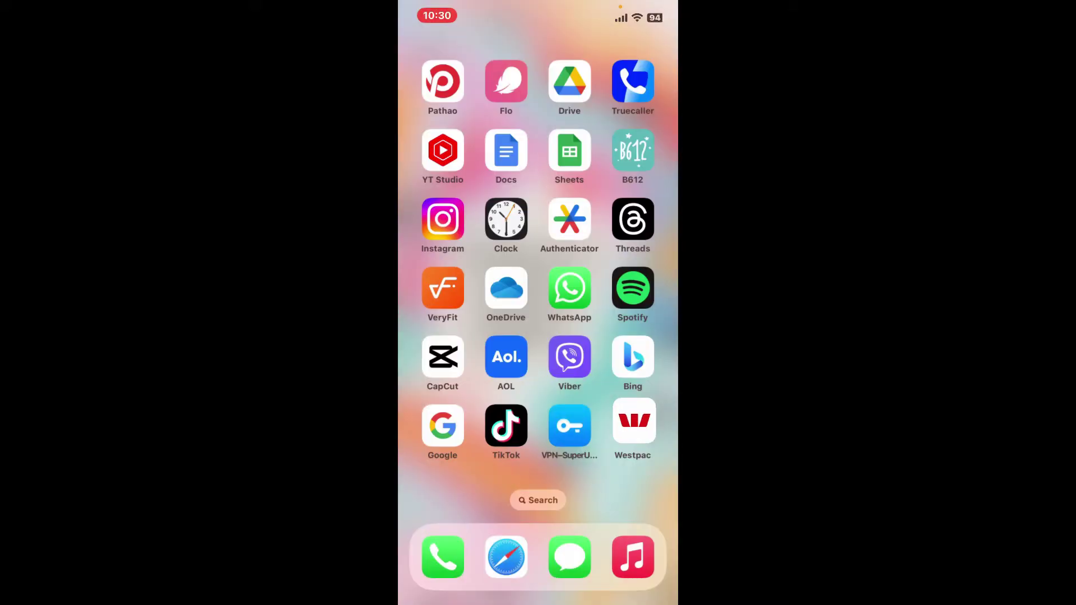
- Open Settings from the first home page and dismiss the incorrect password alert
drag(455, 295, 638, 294)
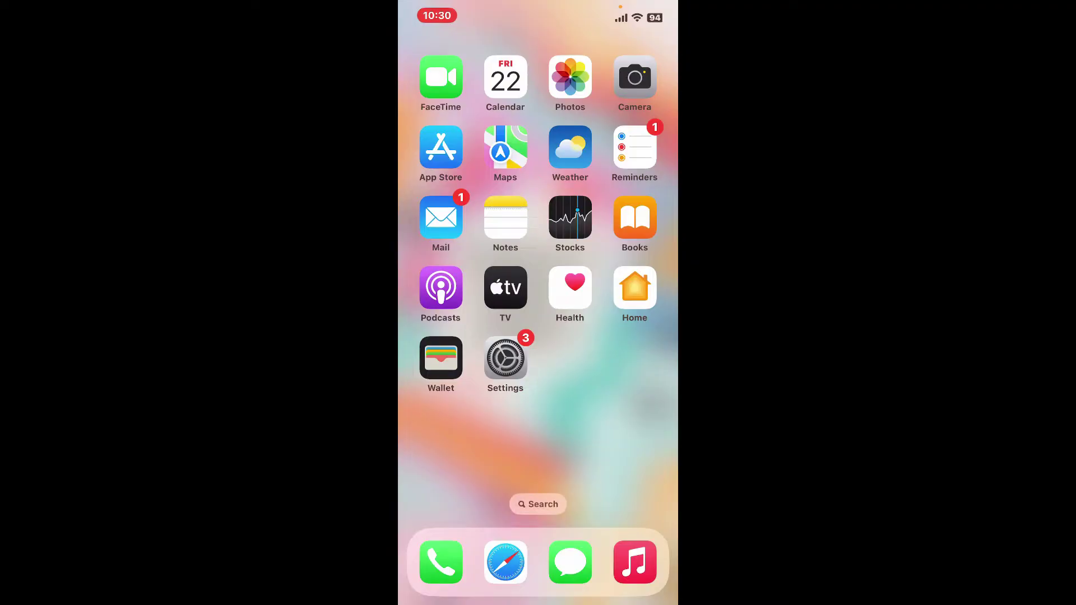
click(505, 359)
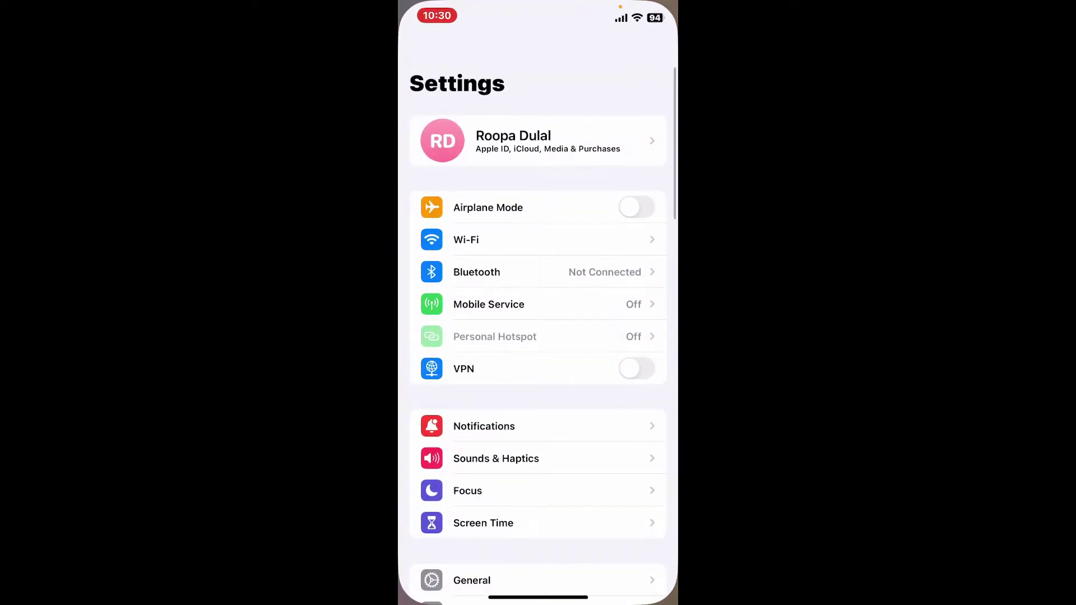
click(489, 267)
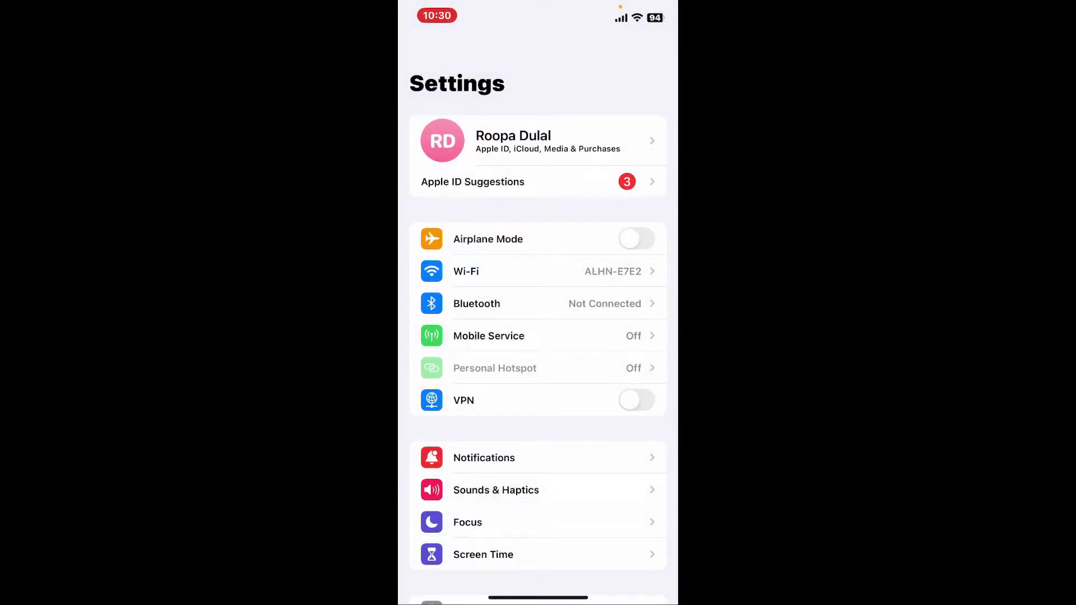
scroll(537, 336, down, 10)
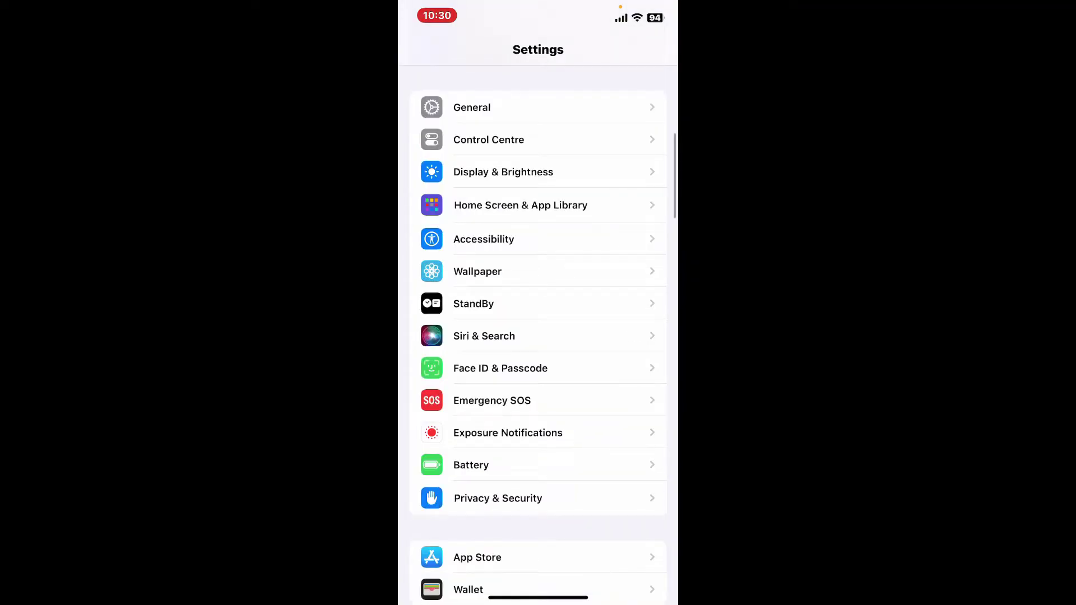
scroll(538, 336, up, 5)
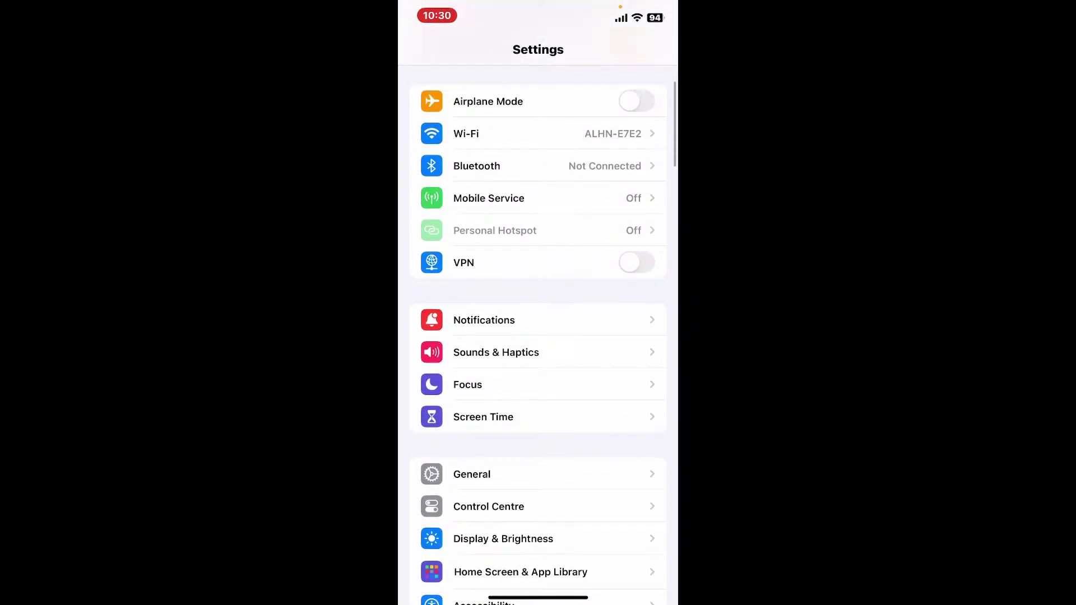
- Open Notifications in Settings and find Westpac in the app list, shown as Off
click(483, 320)
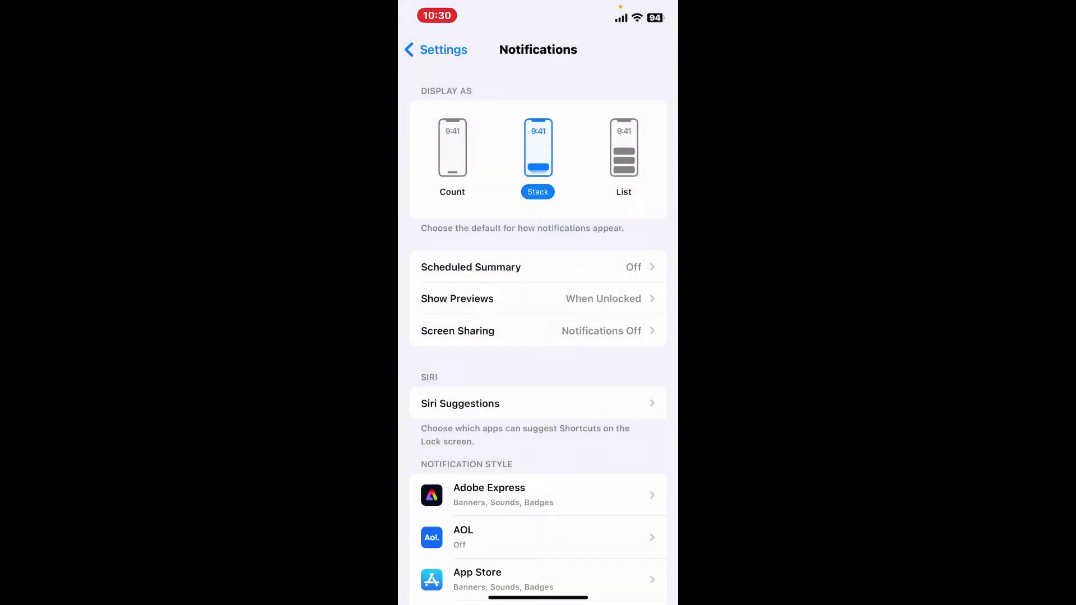
scroll(538, 337, down, 5)
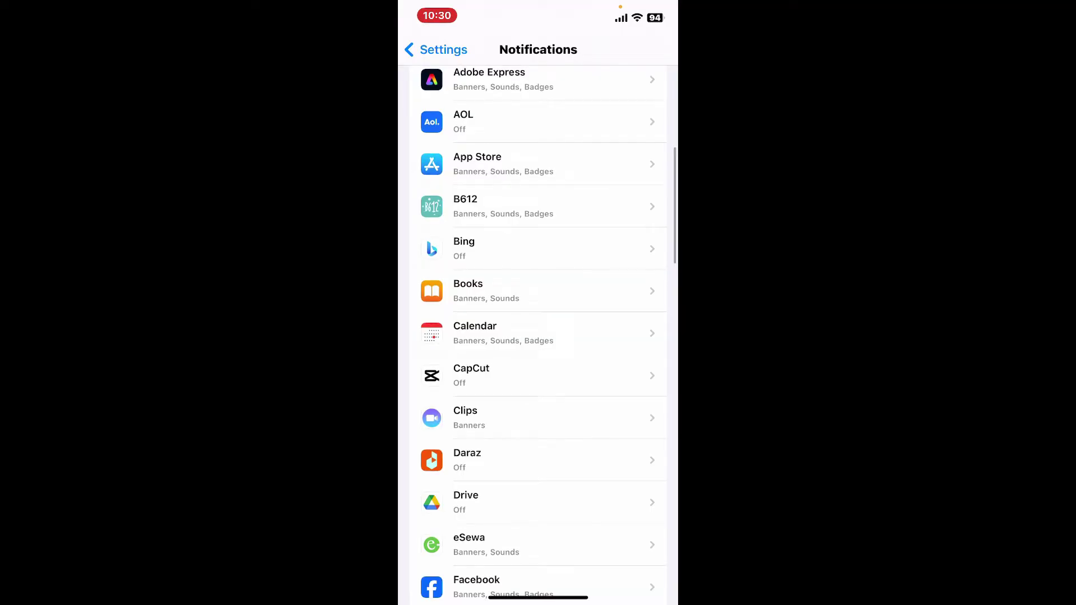
scroll(537, 337, down, 3)
scroll(538, 336, down, 4)
scroll(538, 336, down, 4)
scroll(538, 337, down, 4)
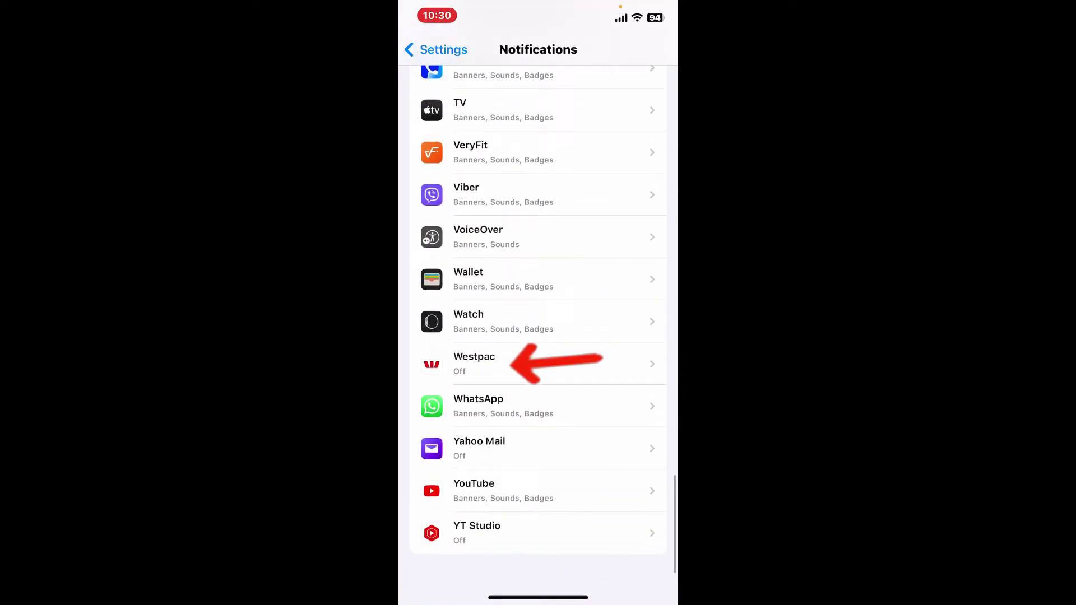
- Turn on Allow Notifications for Westpac, enabling lock screen, banner alerts, sounds and badges
click(539, 363)
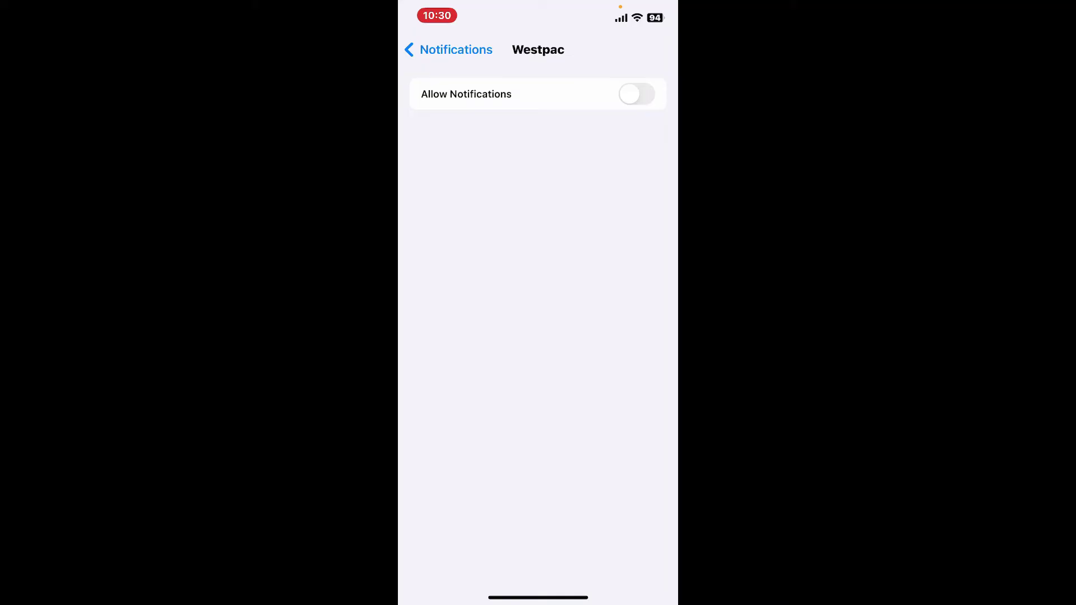
click(636, 94)
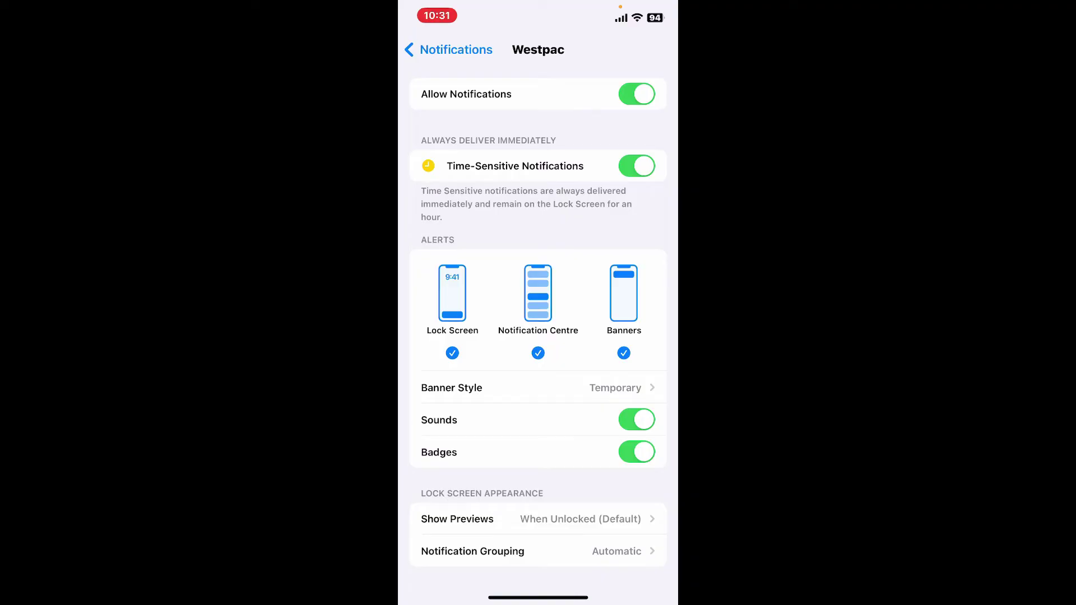
drag(538, 598, 537, 378)
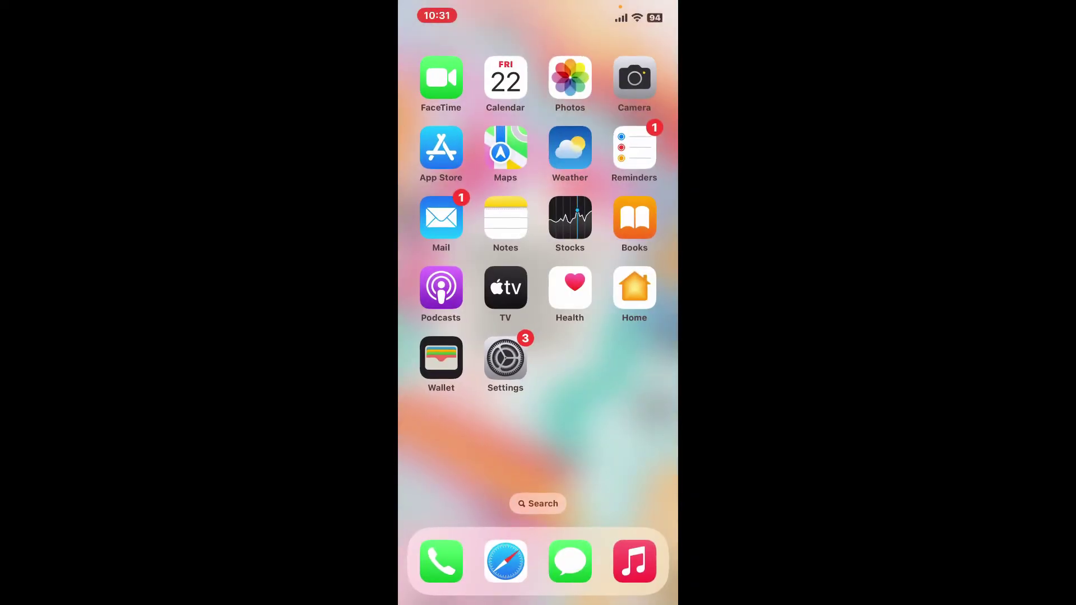